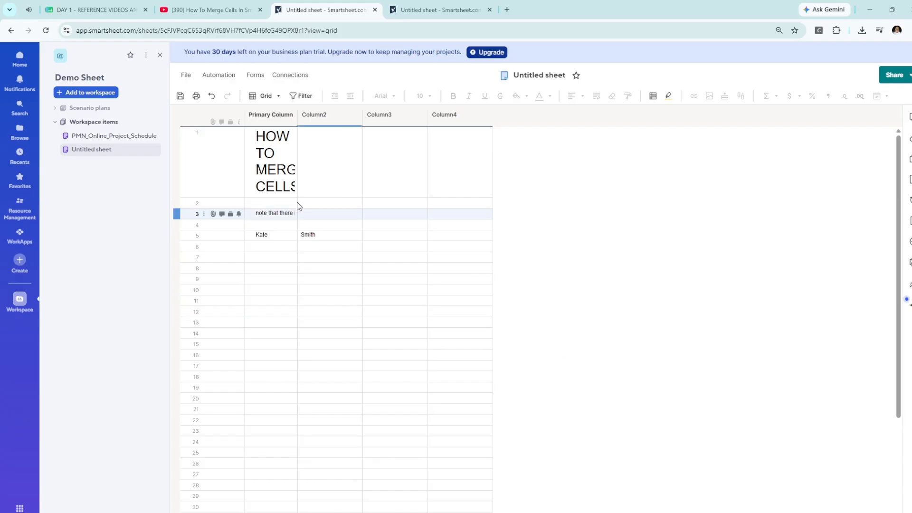
Step: Widen the Primary Column until the row 1 title fits on a single line
{"action": "left_click", "coordinate": [280, 152]}
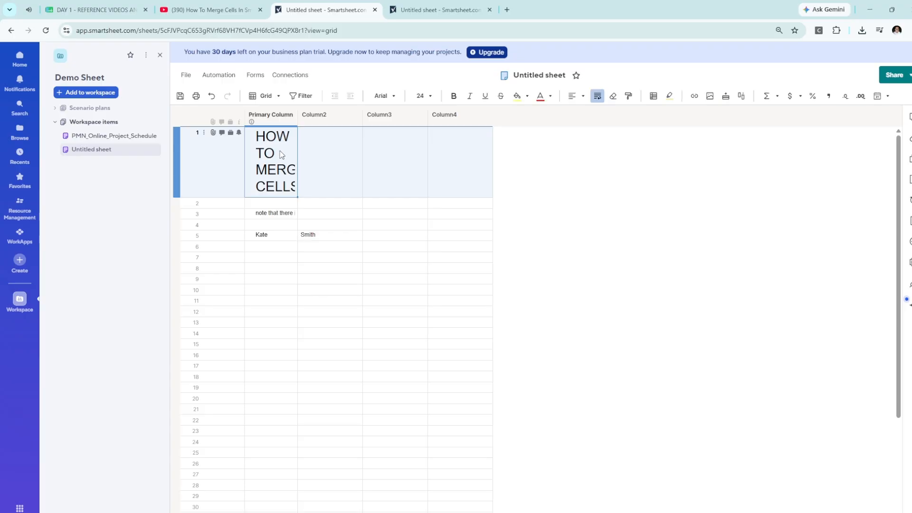
{"action": "left_click", "coordinate": [296, 117]}
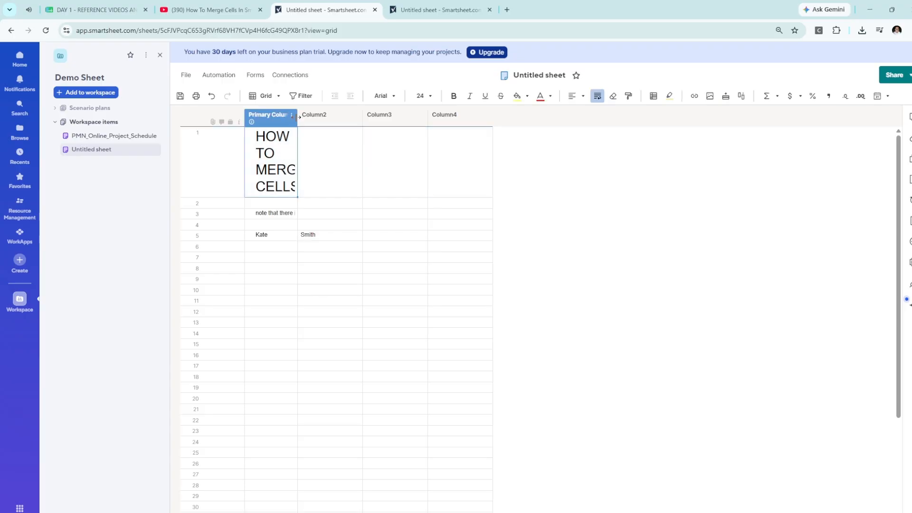
{"action": "left_click_drag", "start_coordinate": [297, 118], "coordinate": [428, 121]}
{"action": "left_click", "coordinate": [388, 141]}
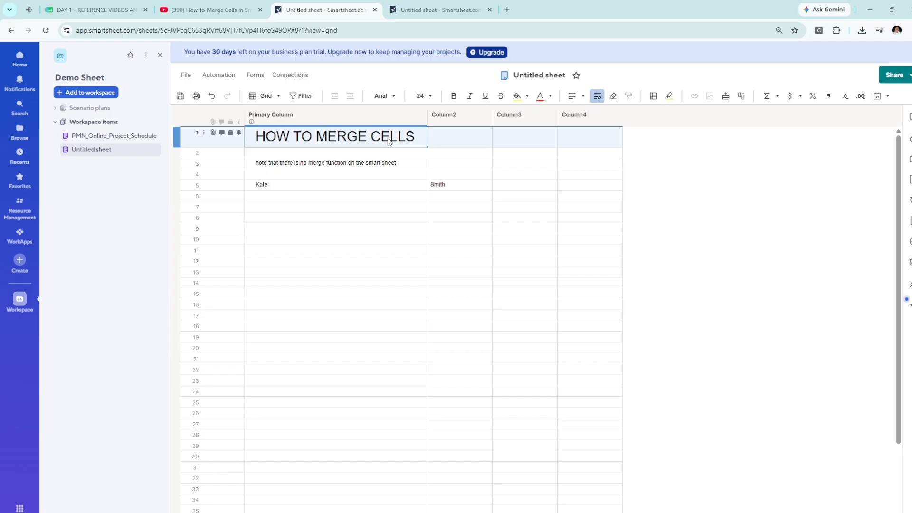
{"action": "left_click", "coordinate": [750, 205]}
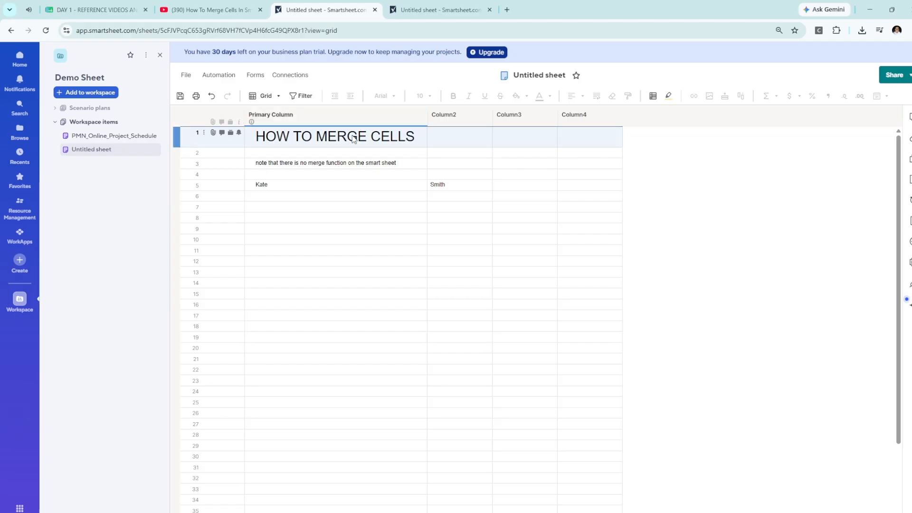
Step: Narrow the Primary Column again so the row 1 title wraps over several lines
{"action": "left_click", "coordinate": [423, 120]}
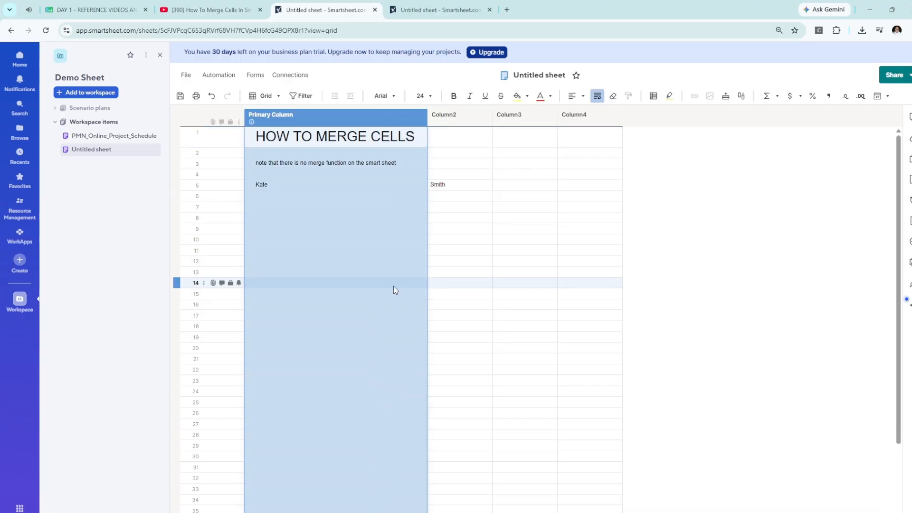
{"action": "left_click", "coordinate": [765, 309]}
{"action": "left_click", "coordinate": [433, 122]}
{"action": "left_click_drag", "start_coordinate": [408, 117], "coordinate": [294, 116]}
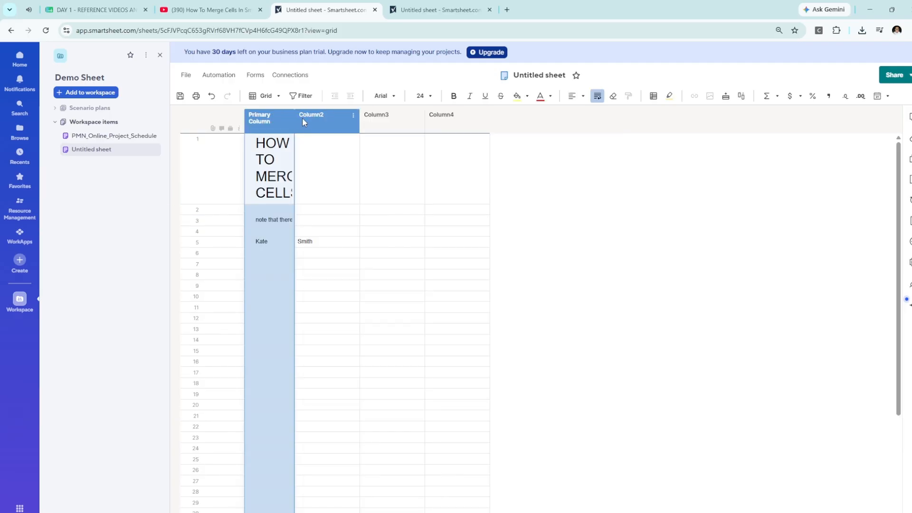
{"action": "left_click", "coordinate": [676, 206]}
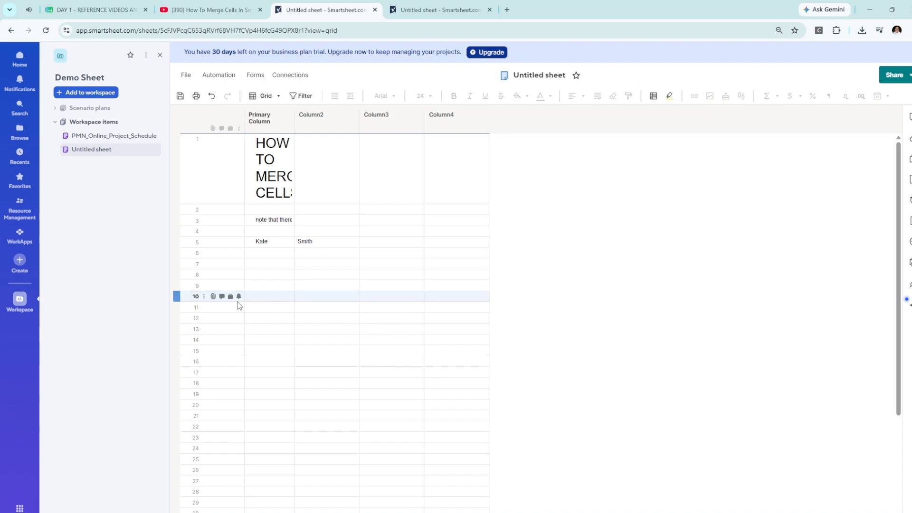
Step: Apply text wrapping to the note about the missing merge function in row 3 of the Primary Column
{"action": "left_click", "coordinate": [273, 220]}
{"action": "left_click", "coordinate": [608, 205]}
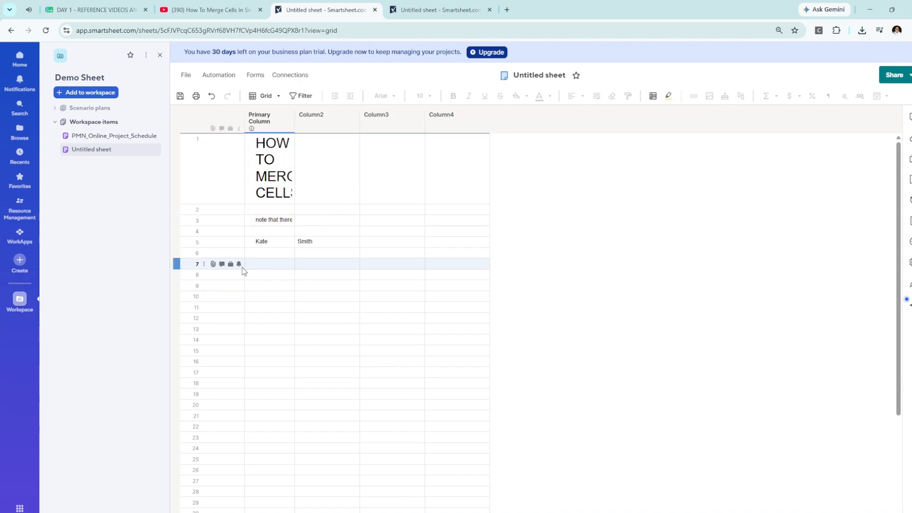
{"action": "left_click", "coordinate": [257, 224]}
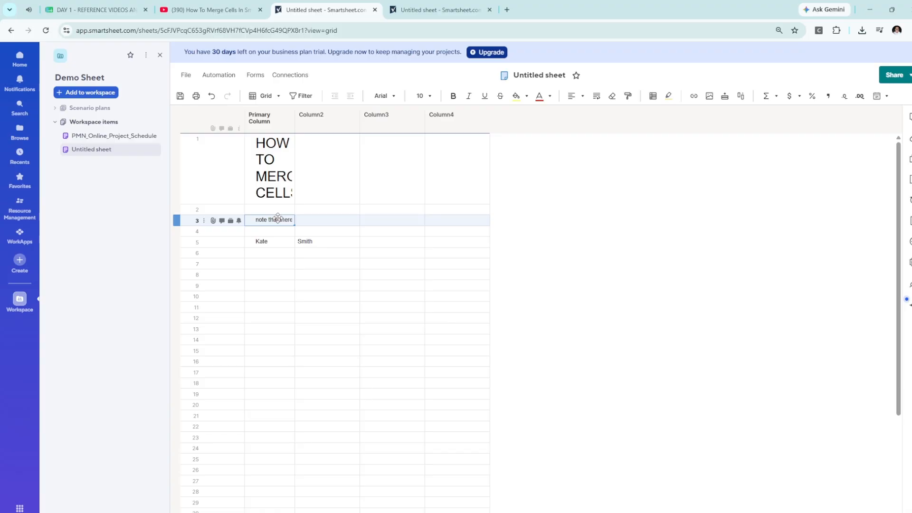
{"action": "left_click", "coordinate": [599, 96]}
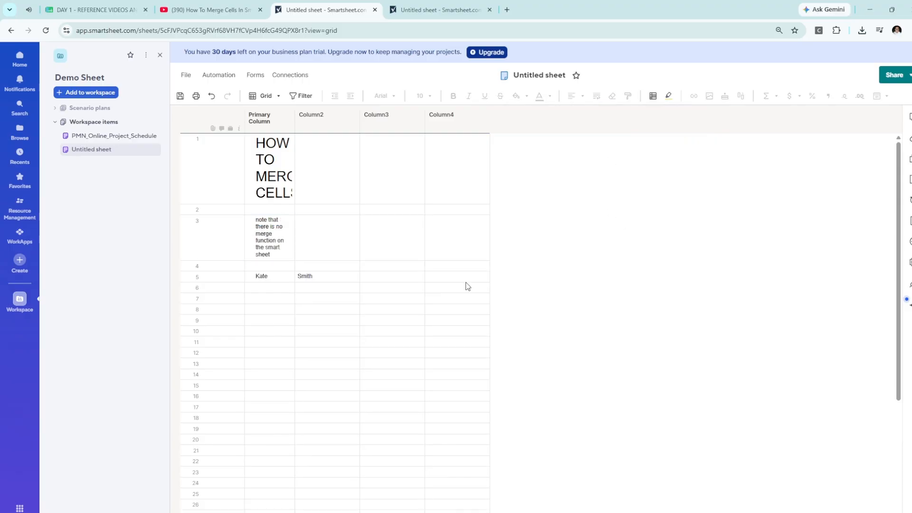
{"action": "left_click", "coordinate": [250, 229]}
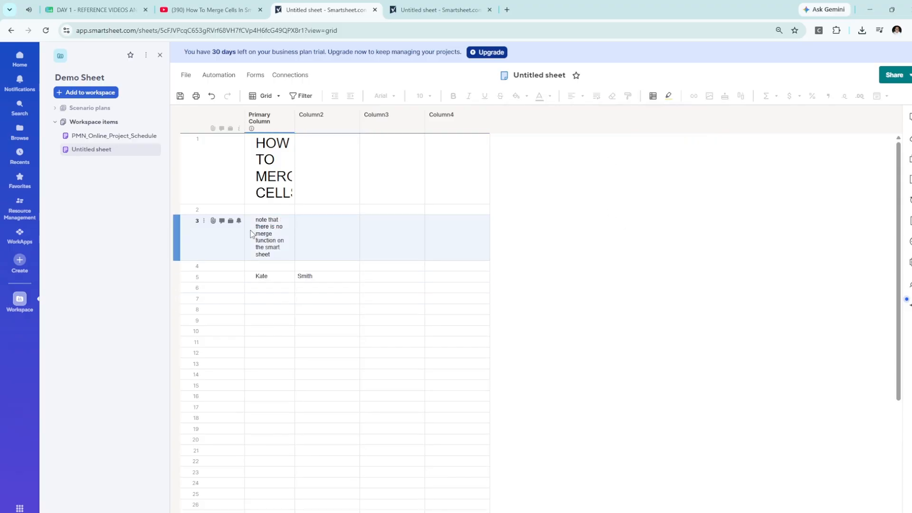
{"action": "double_click", "coordinate": [271, 250]}
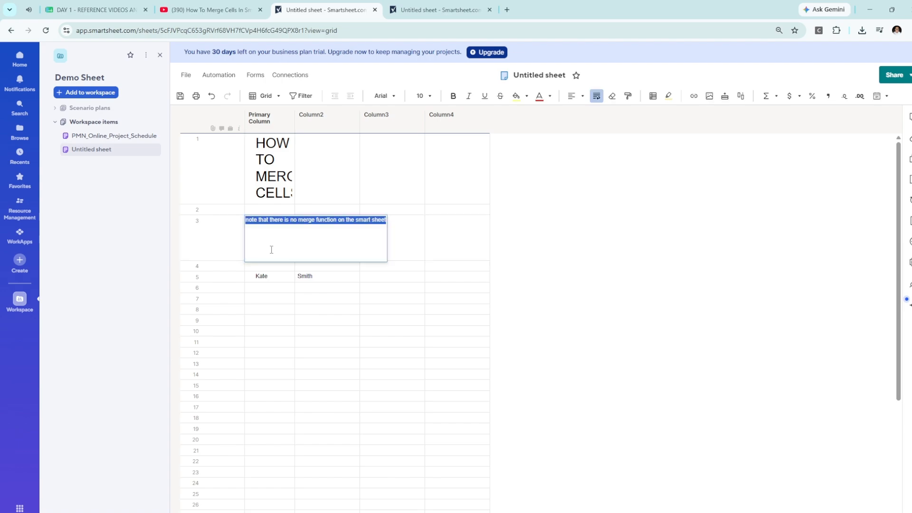
{"action": "left_click", "coordinate": [601, 264]}
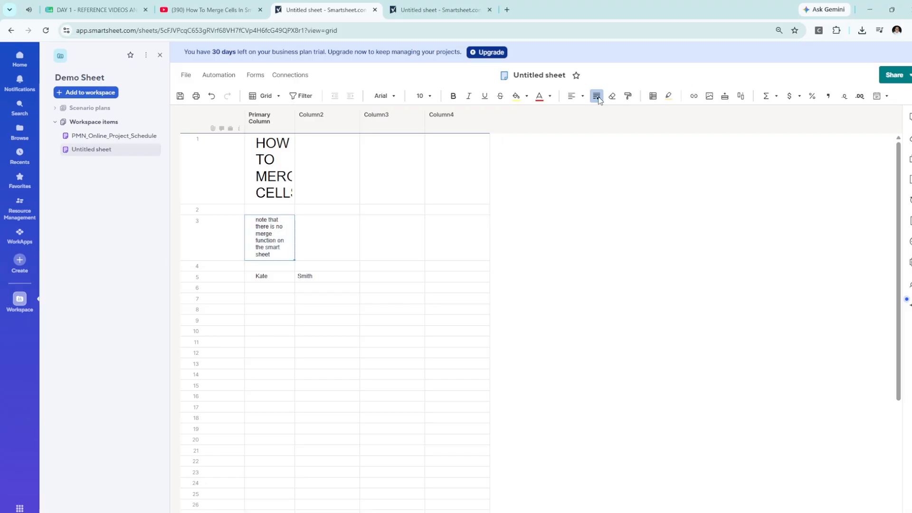
{"action": "left_click", "coordinate": [557, 288]}
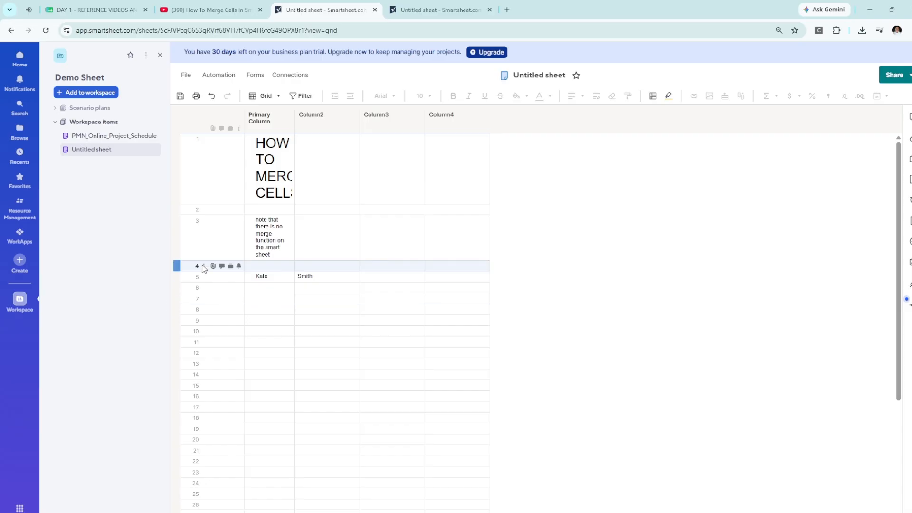
Step: Examine the separate first-name and last-name cells in row 5
{"action": "left_click", "coordinate": [271, 277]}
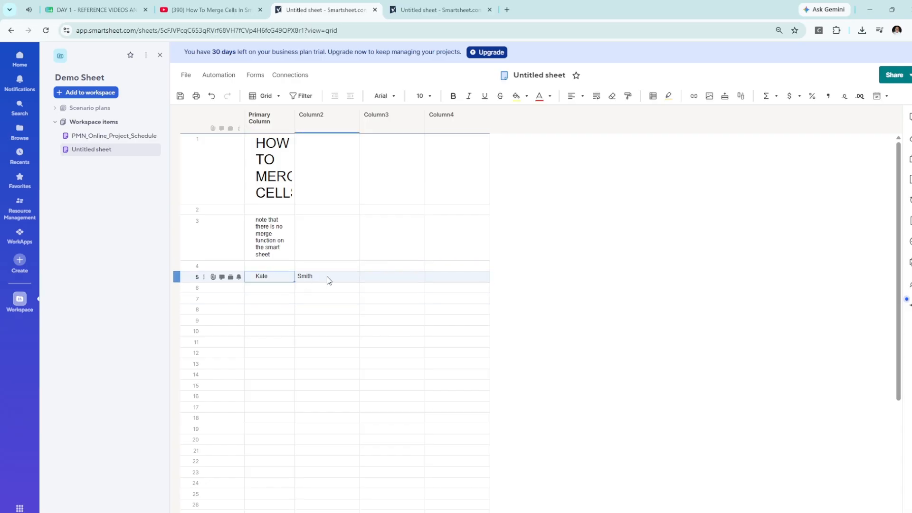
{"action": "left_click", "coordinate": [328, 280]}
{"action": "left_click", "coordinate": [273, 279]}
{"action": "left_click", "coordinate": [310, 278]}
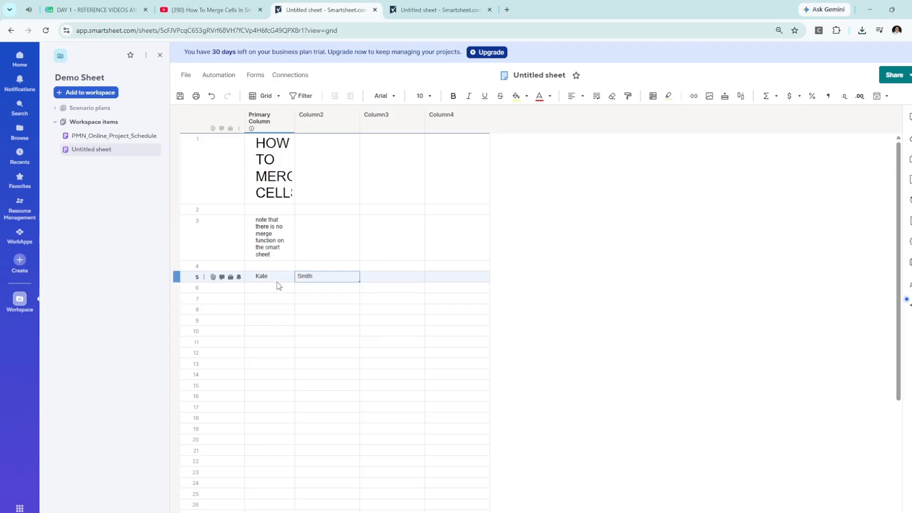
{"action": "left_click", "coordinate": [270, 275]}
{"action": "left_click", "coordinate": [311, 277]}
{"action": "left_click", "coordinate": [265, 277]}
{"action": "left_click", "coordinate": [288, 342]}
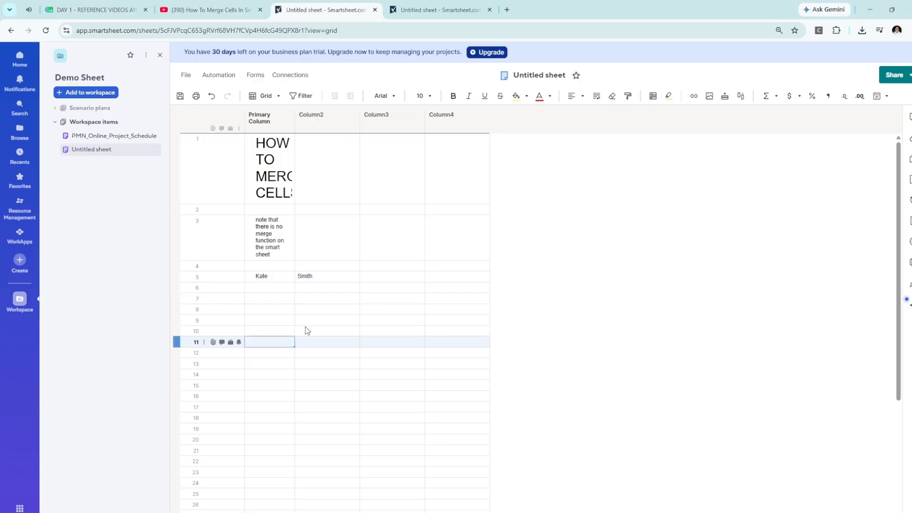
{"action": "left_click", "coordinate": [371, 279]}
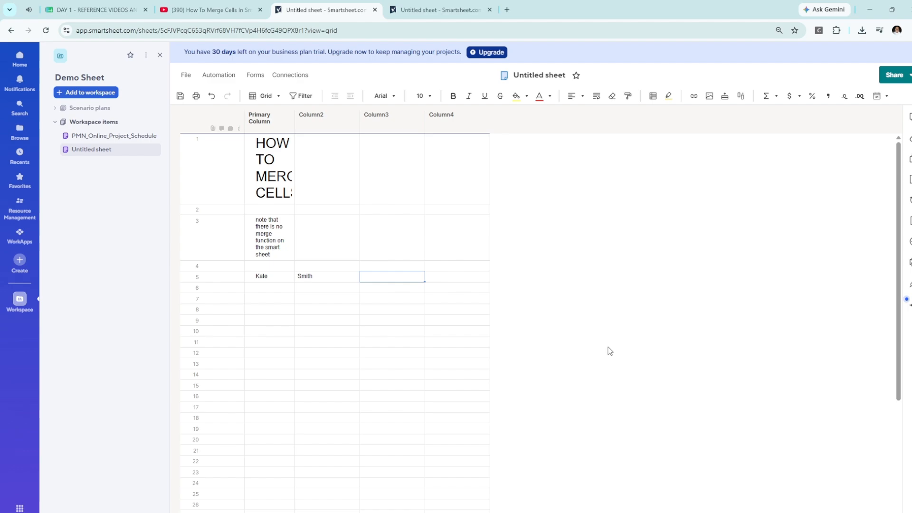
{"action": "type", "text": "="}
{"action": "left_click", "coordinate": [260, 280]}
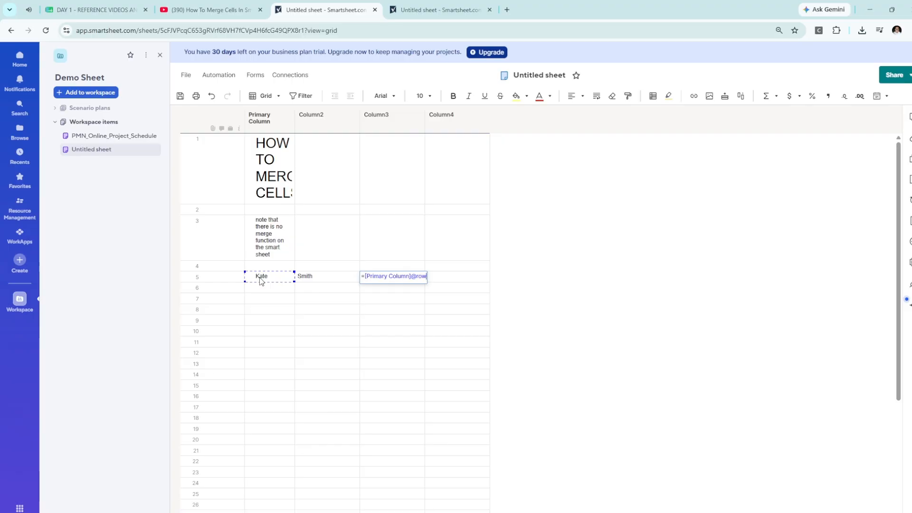
{"action": "left_click", "coordinate": [315, 275]}
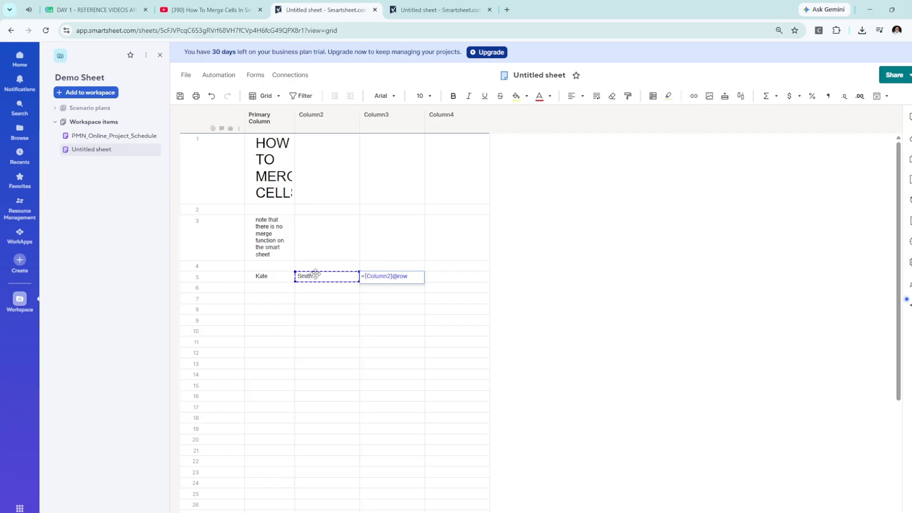
{"action": "key", "text": "Return"}
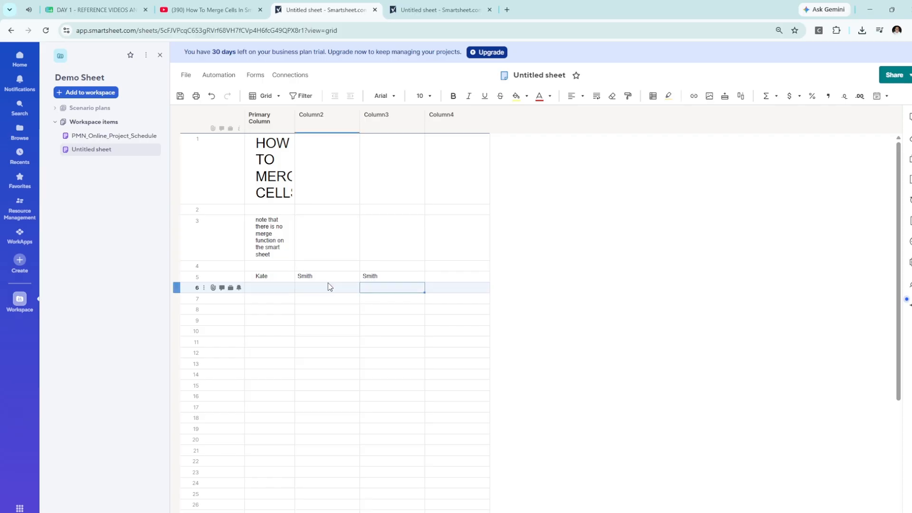
{"action": "key", "text": "ctrl+z"}
{"action": "type", "text": "="}
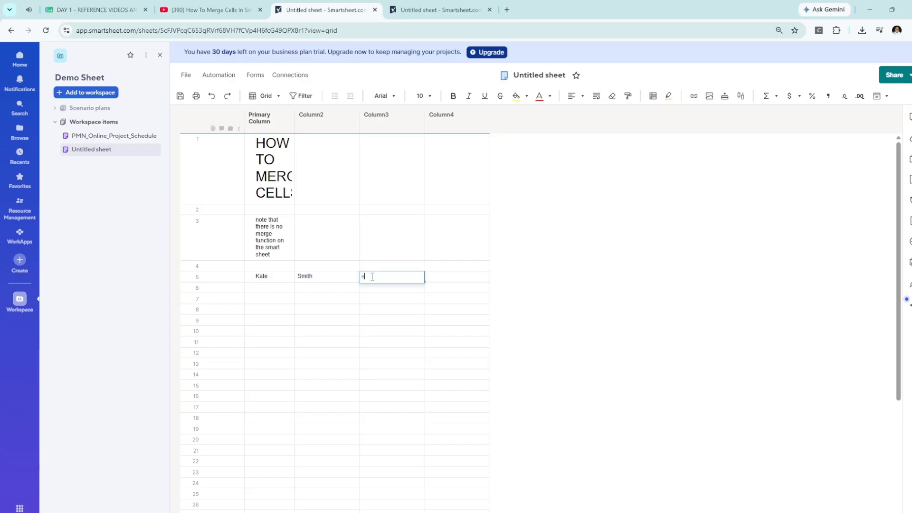
{"action": "left_click", "coordinate": [264, 280]}
{"action": "type", "text": "+"}
{"action": "left_click", "coordinate": [305, 279]}
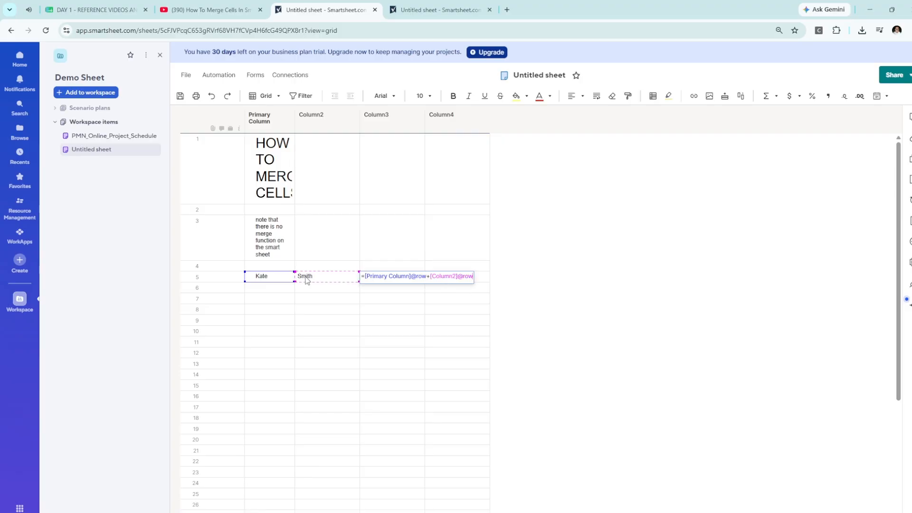
{"action": "key", "text": "Return"}
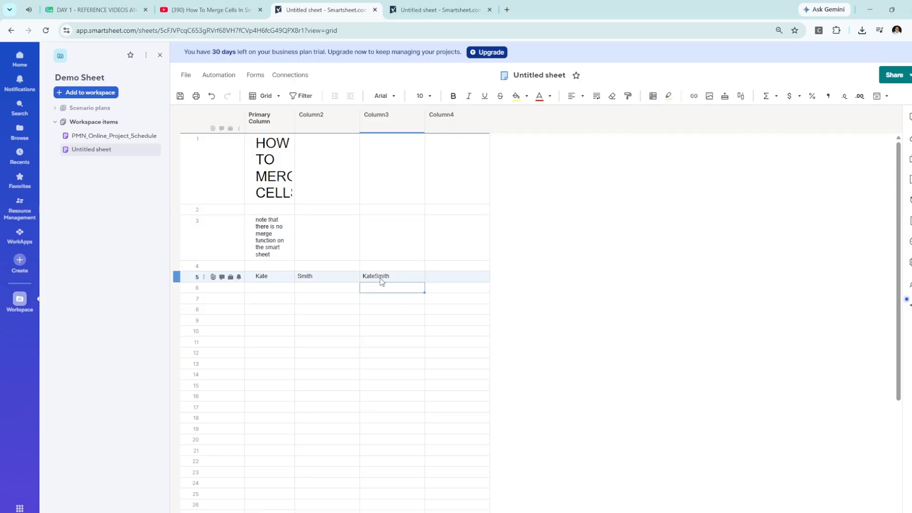
{"action": "left_click", "coordinate": [381, 278]}
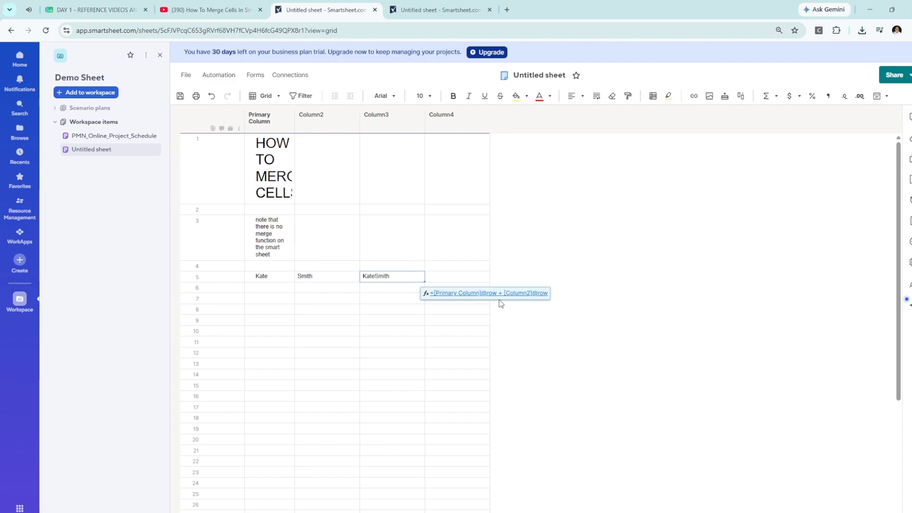
{"action": "left_click", "coordinate": [629, 323]}
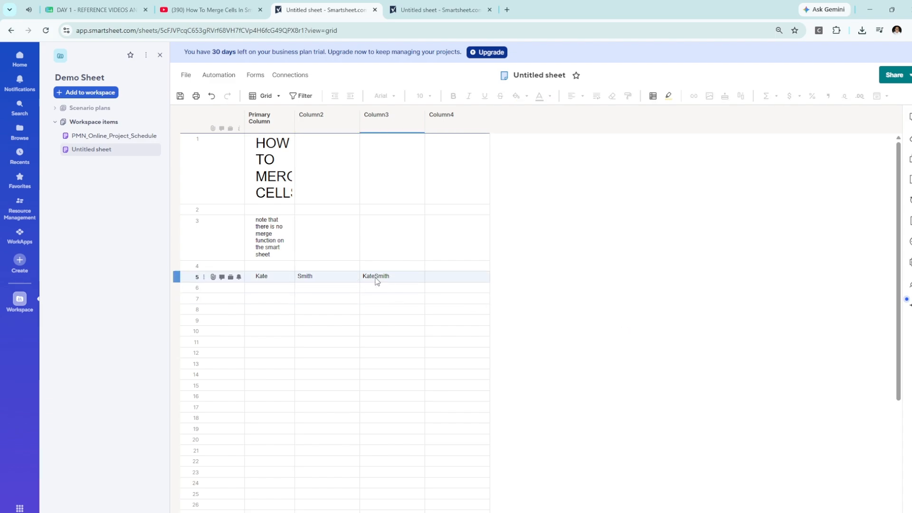
{"action": "left_click", "coordinate": [443, 278]}
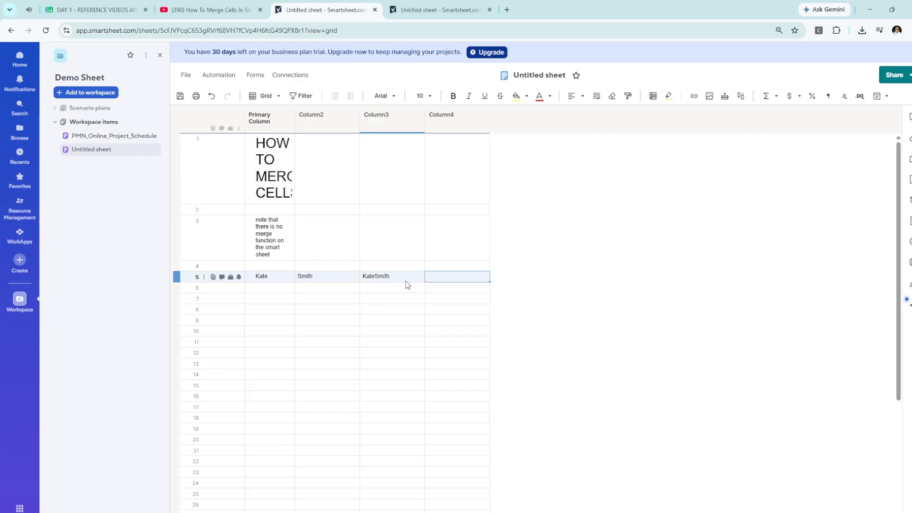
{"action": "type", "text": "="}
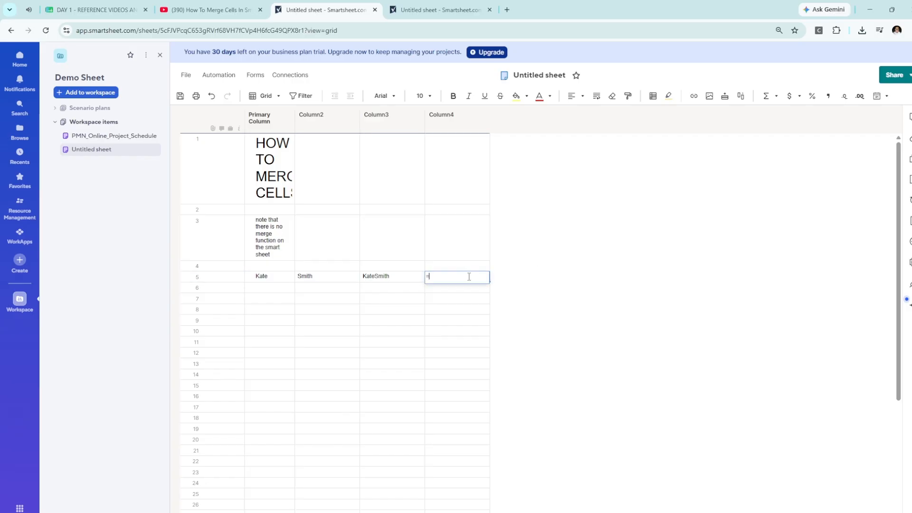
{"action": "left_click", "coordinate": [255, 278]}
{"action": "type", "text": "+"}
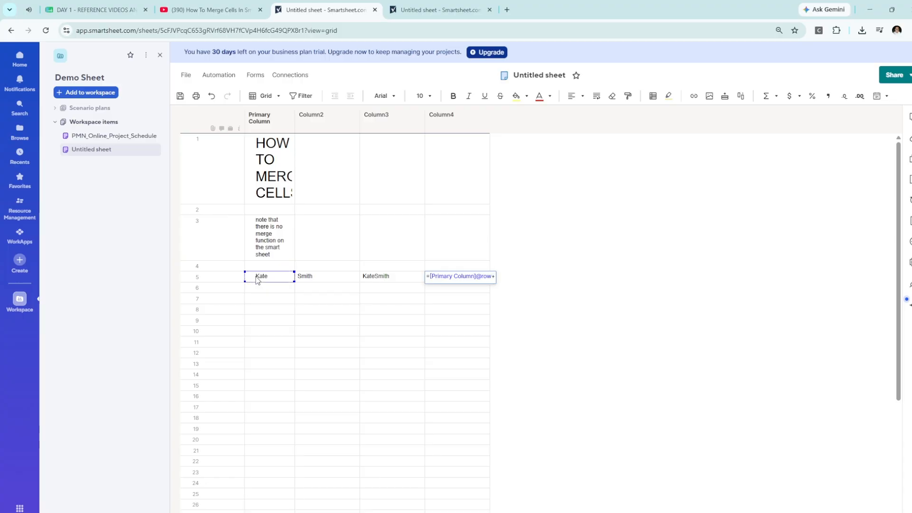
{"action": "type", "text": " \" \"+"}
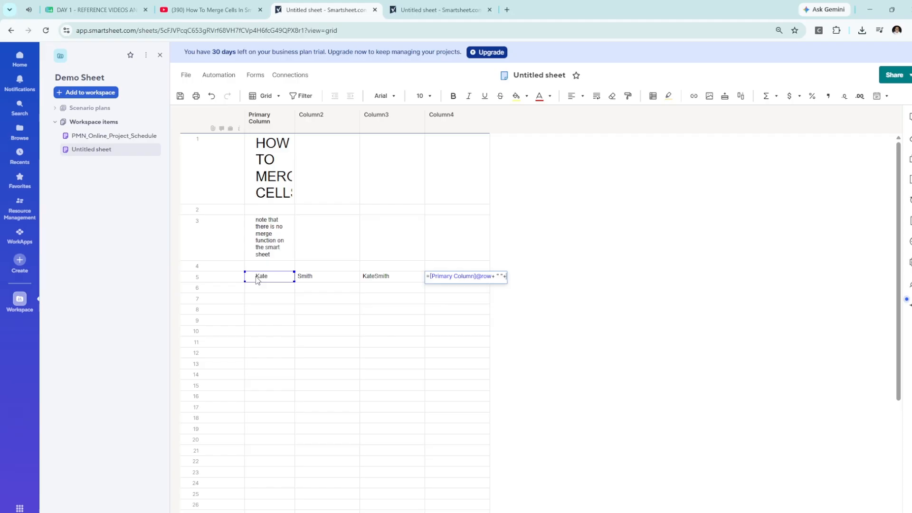
{"action": "left_click", "coordinate": [315, 278]}
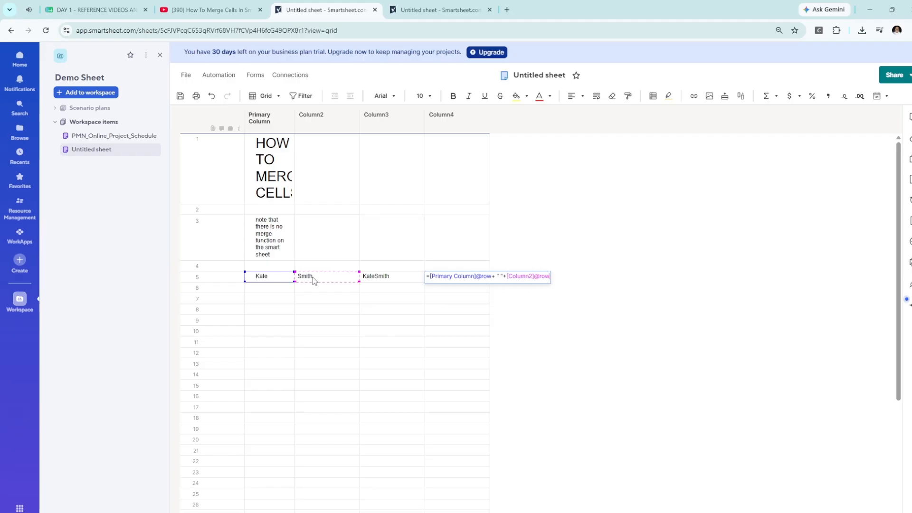
{"action": "key", "text": "Return"}
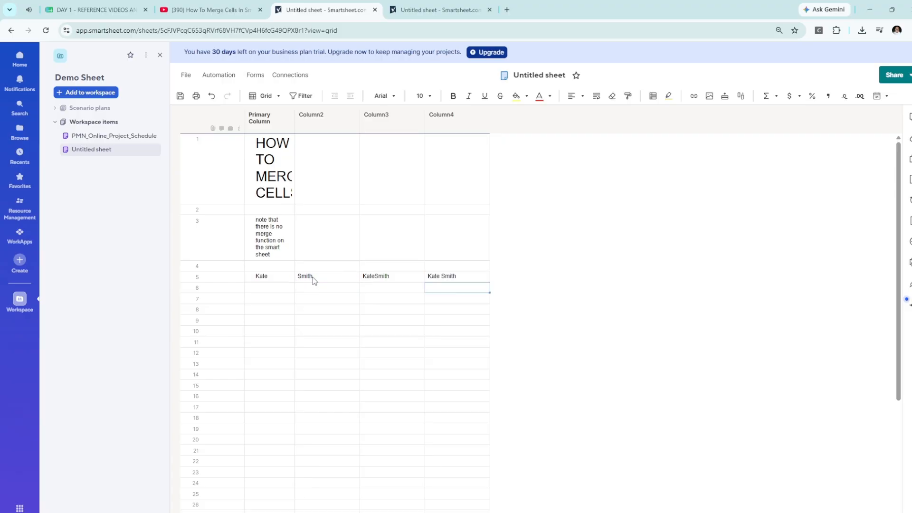
{"action": "left_click", "coordinate": [446, 278]}
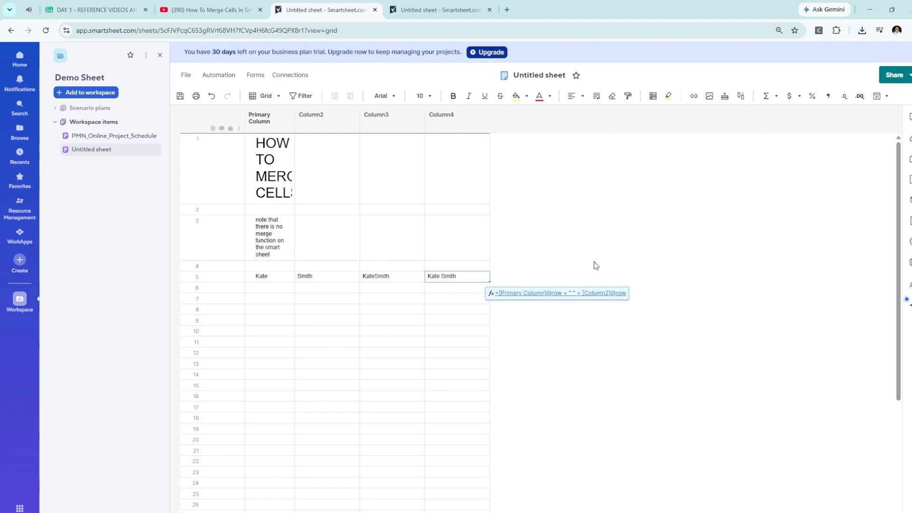
{"action": "left_click", "coordinate": [627, 263]}
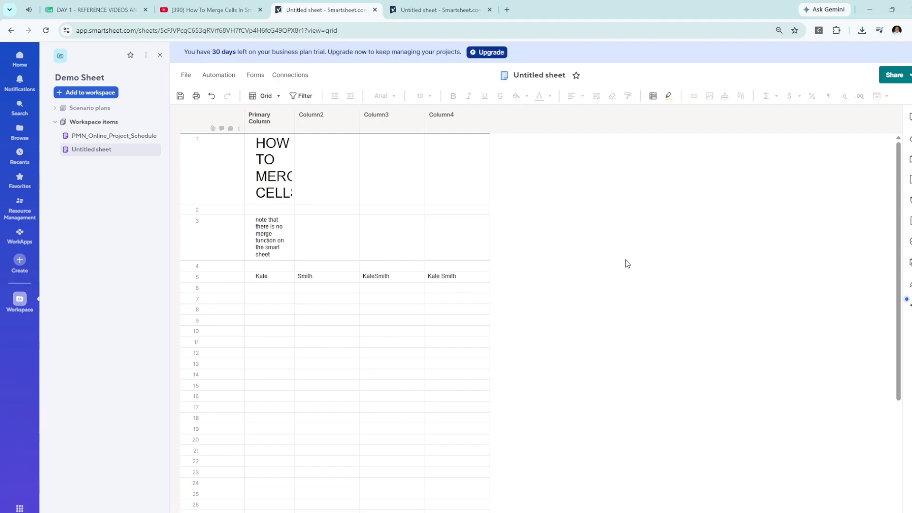